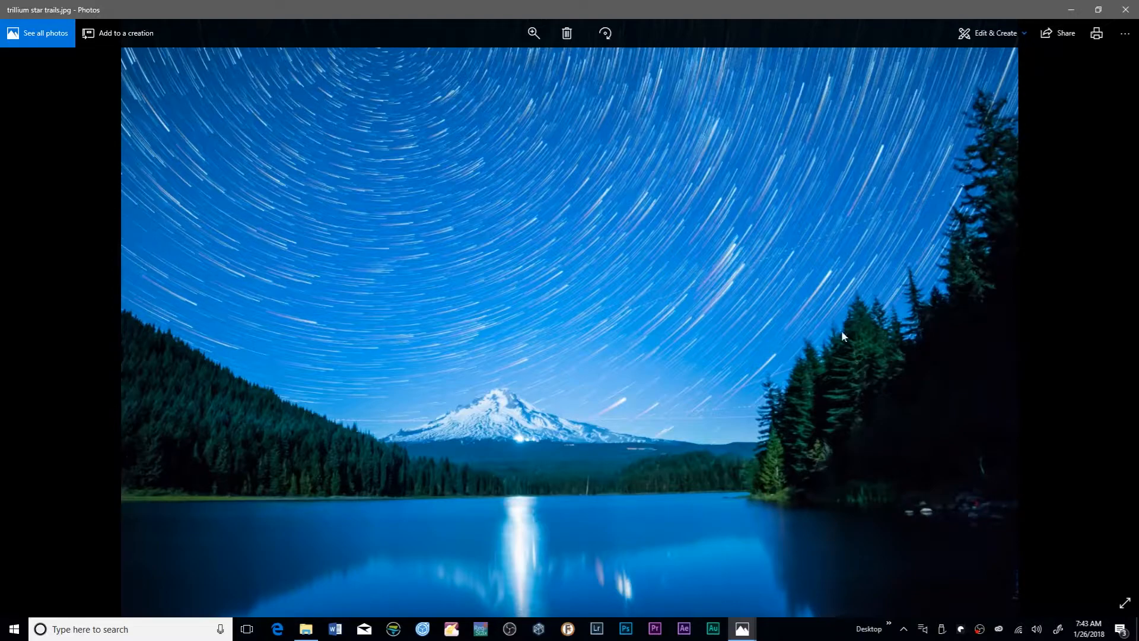
Step: Open the StarStaX site from the web search results and look over the Mac and Windows downloads in its download section
click(1125, 9)
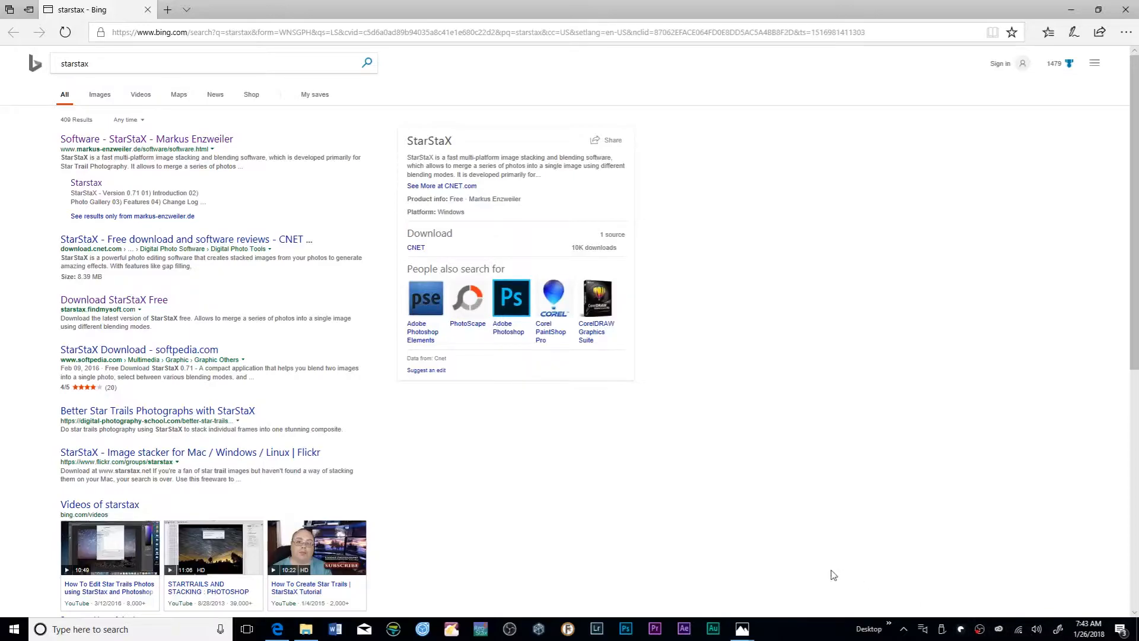
click(148, 139)
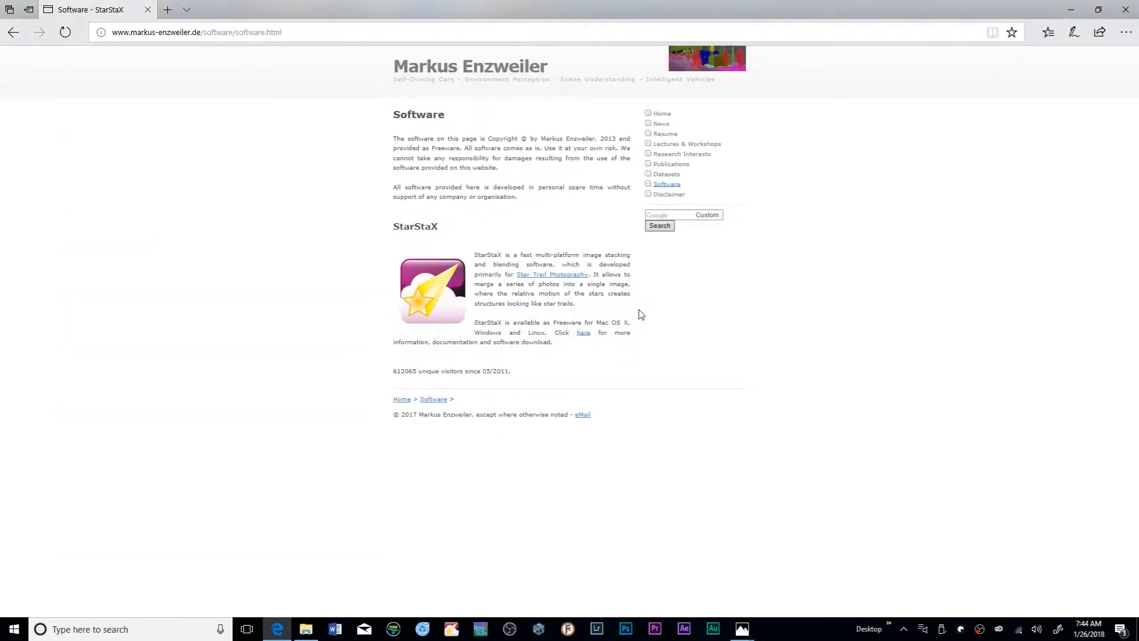
click(583, 335)
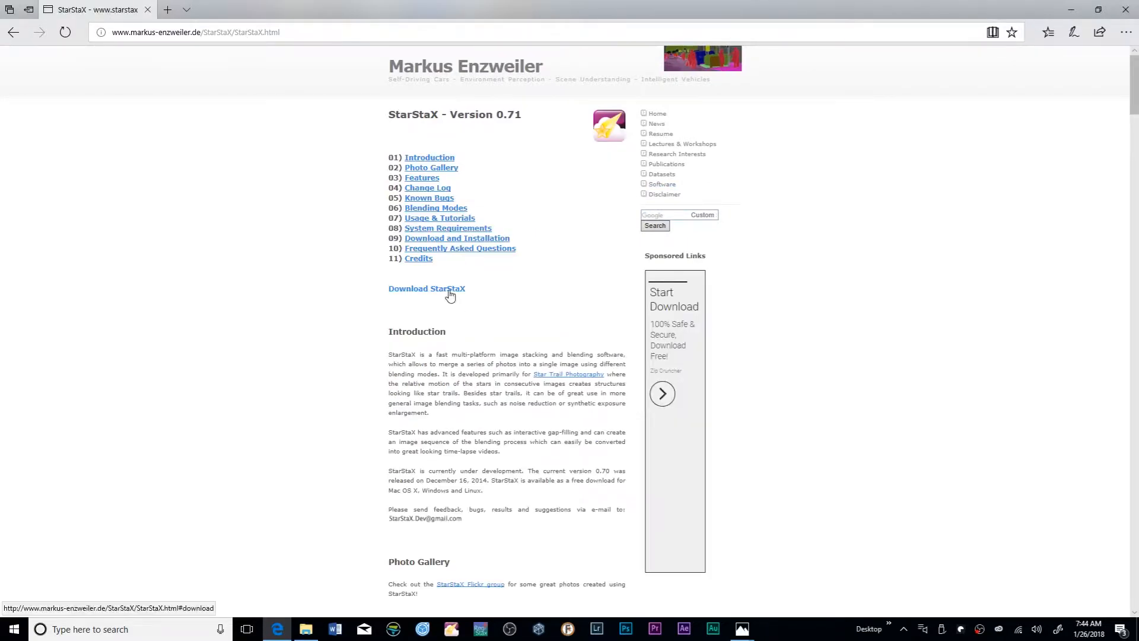
click(454, 291)
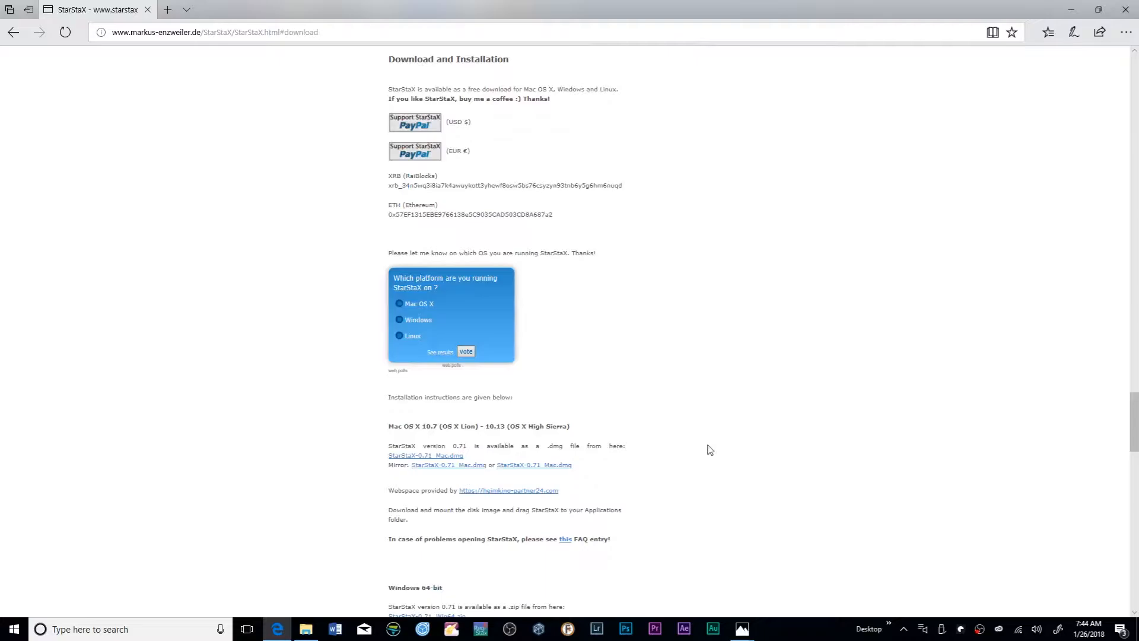
scroll(708, 449, down, 4)
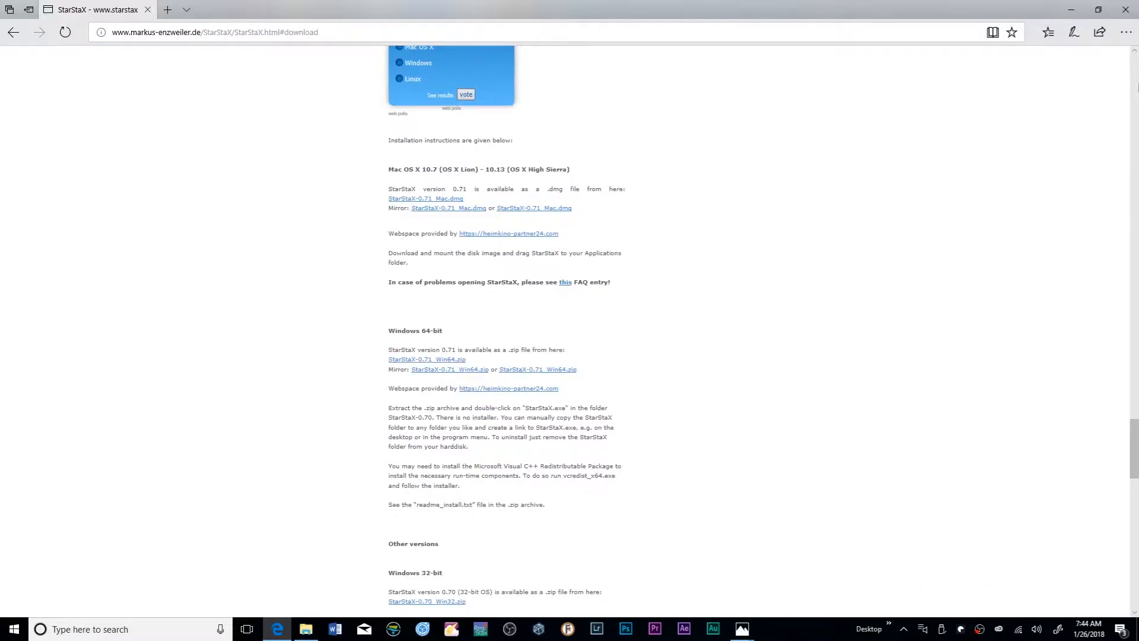
click(1130, 12)
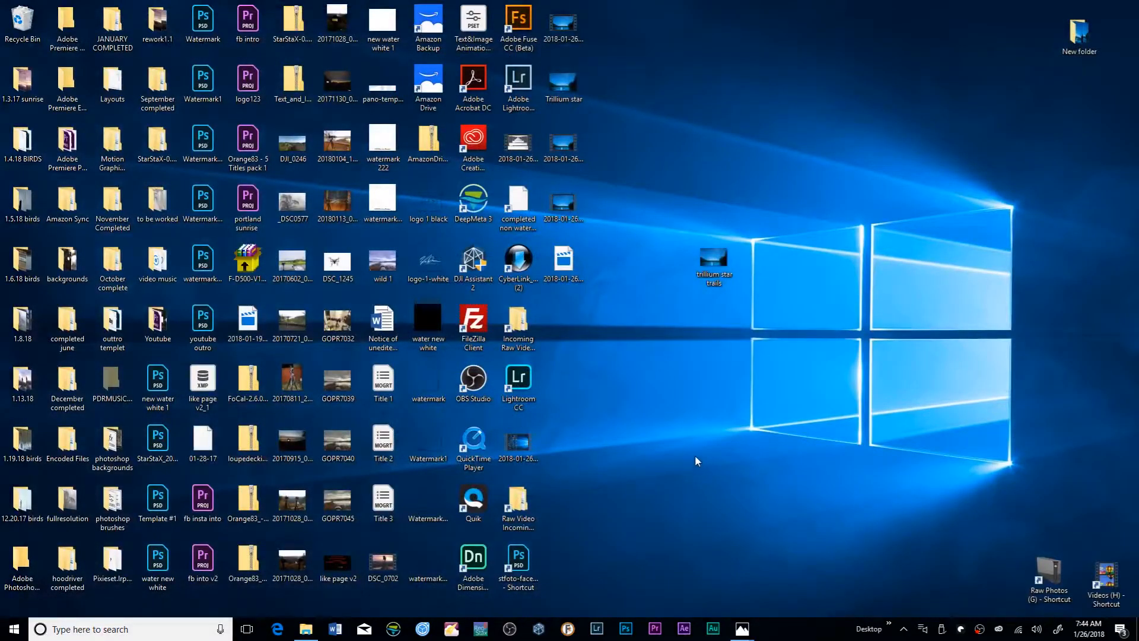
Step: Inspect the night-sky source photos in the desktop's New folder, viewing D50_4732NIKON D500170927 at full size
double_click(1078, 36)
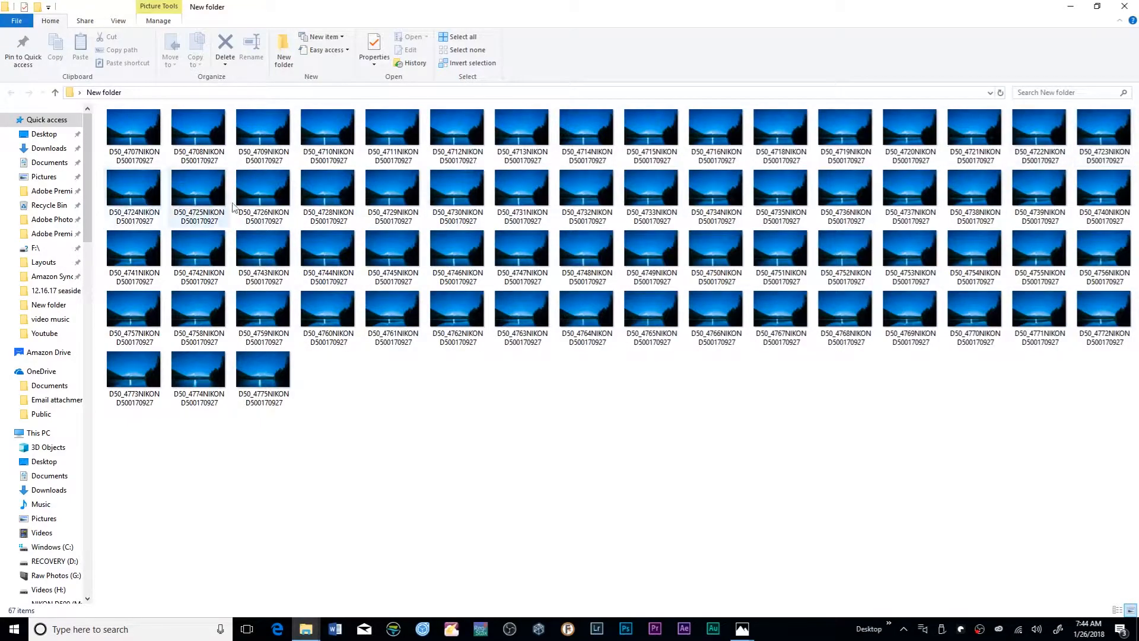
mouse_move(654, 222)
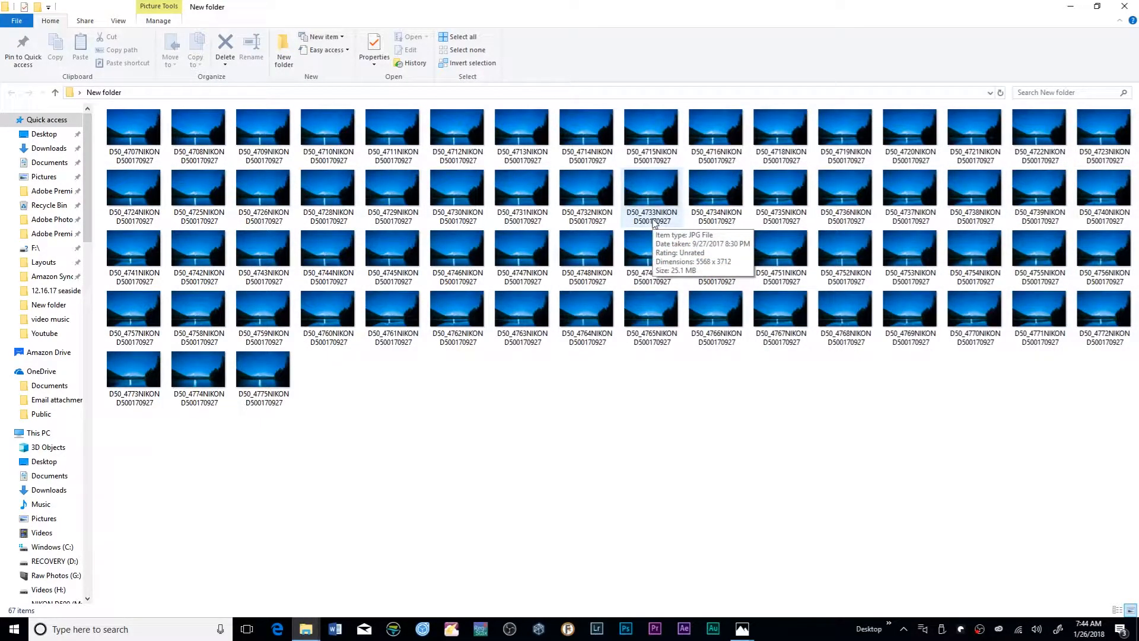
double_click(603, 195)
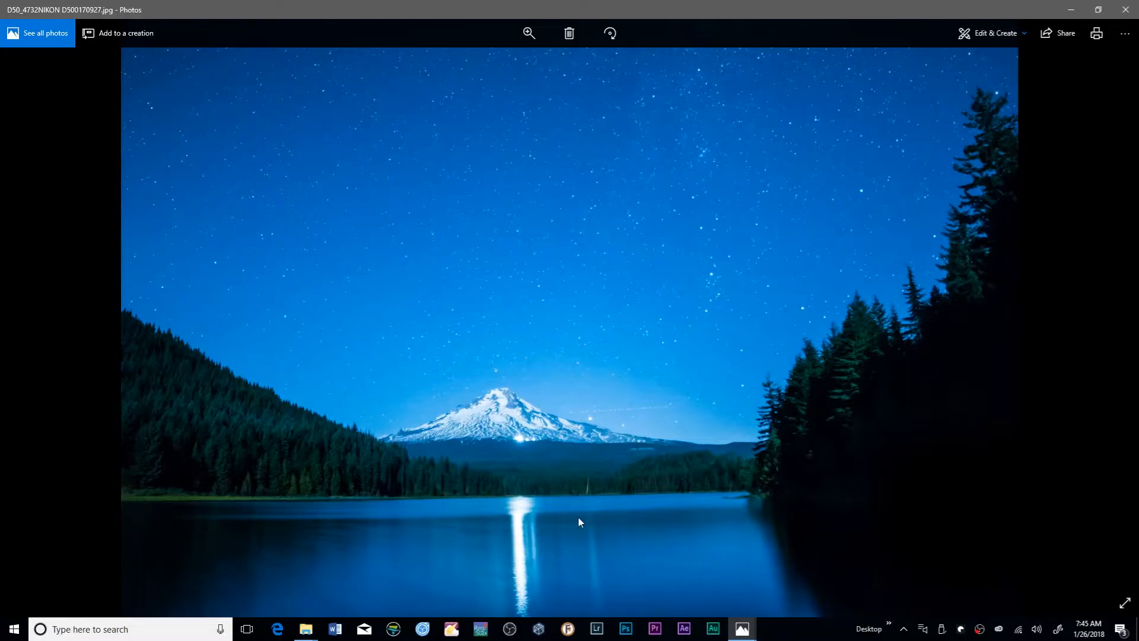
click(1125, 9)
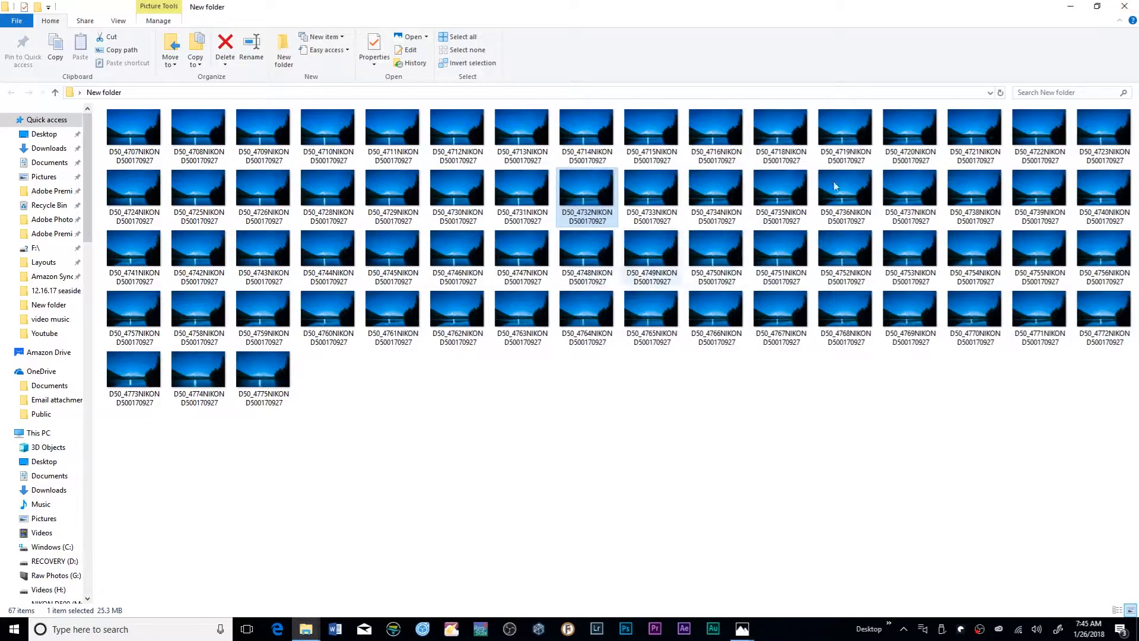
click(1124, 7)
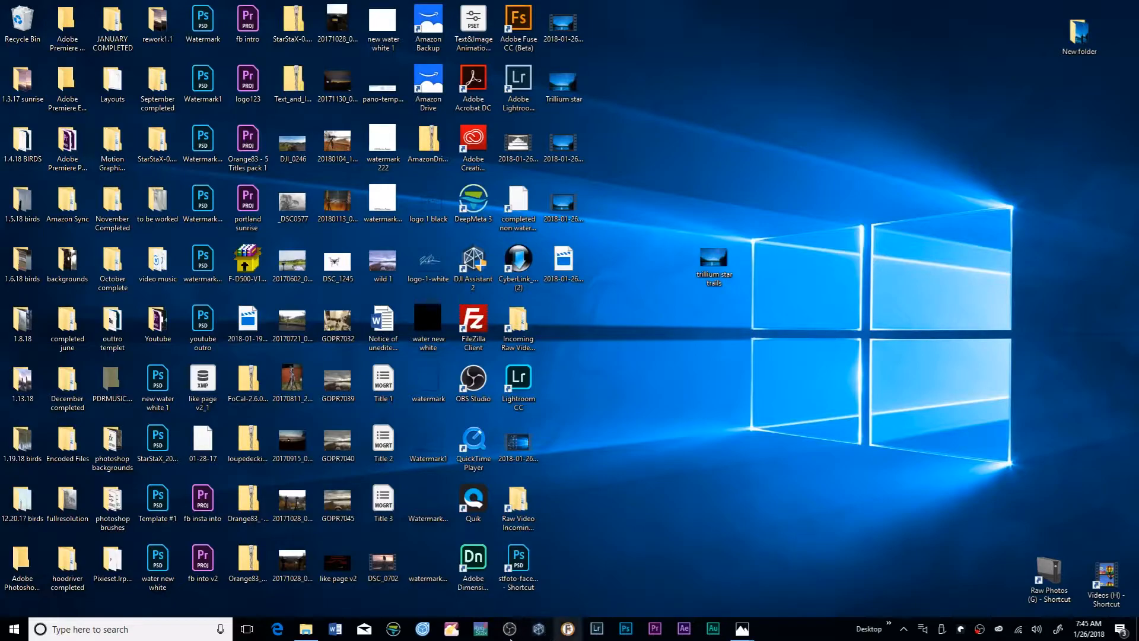
Step: Launch StarStaX and set the blending mode to Gap Filling with Comet Mode enabled near the Long Trails end
click(451, 629)
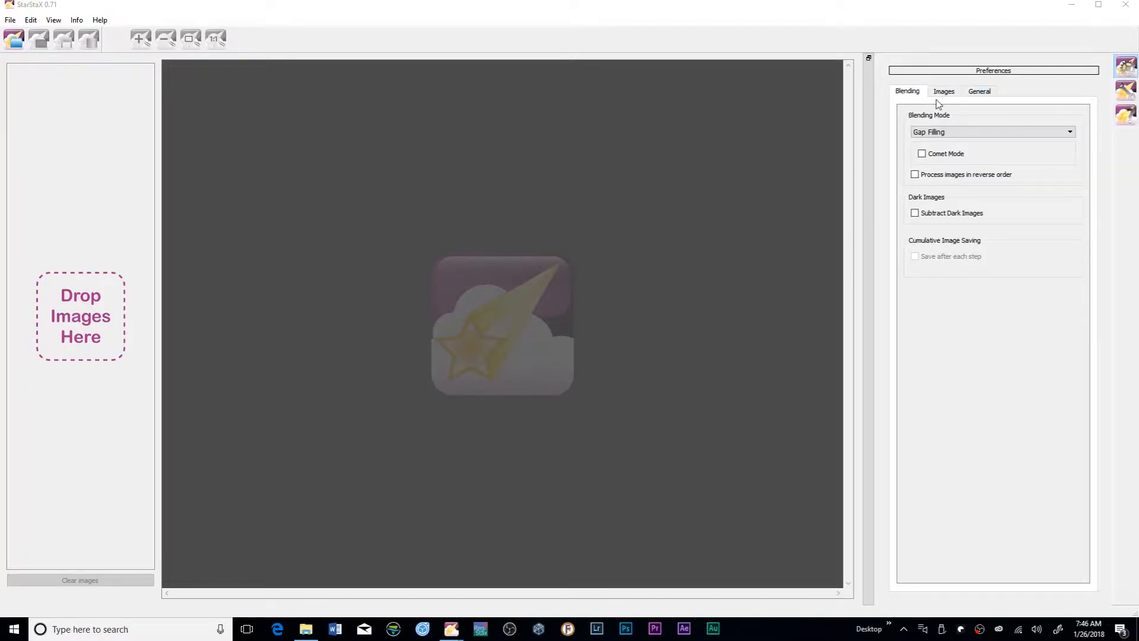
click(957, 131)
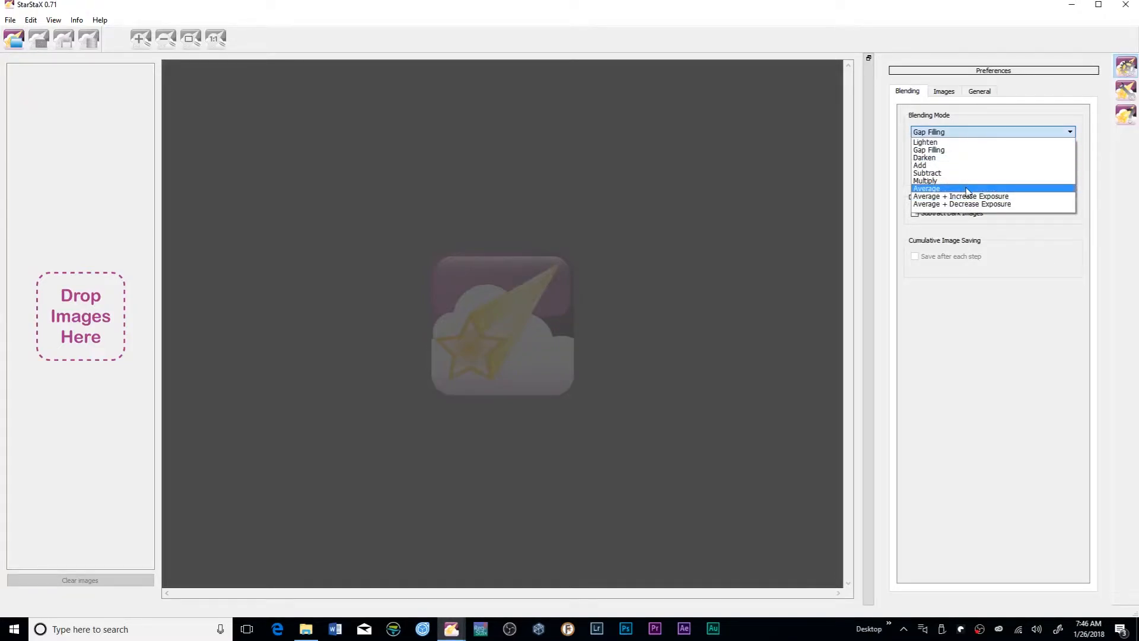
click(966, 151)
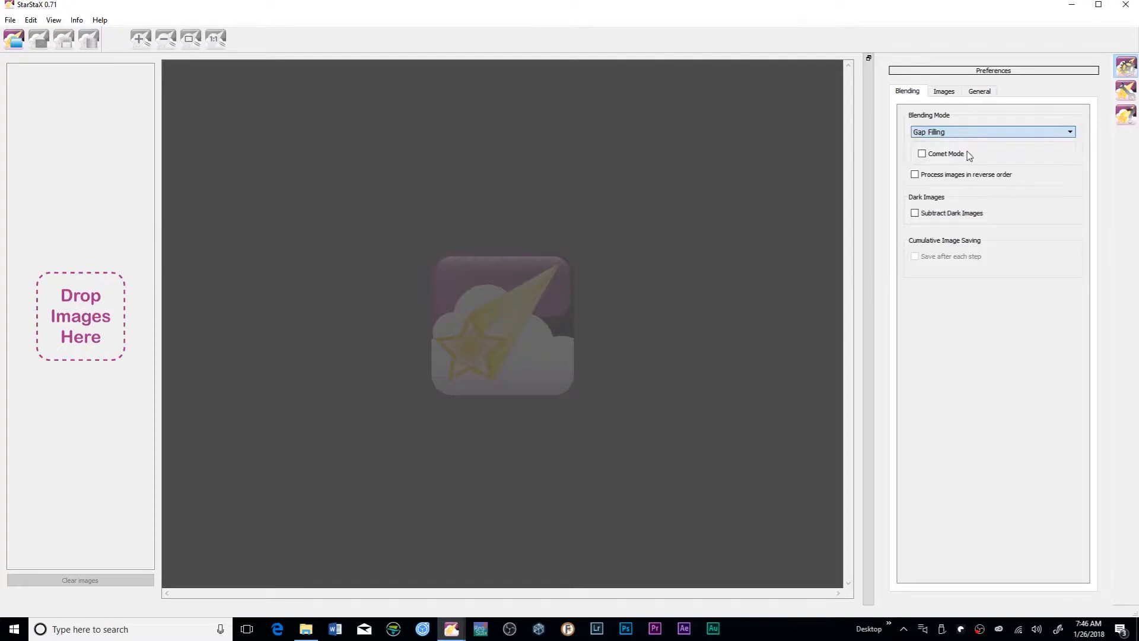
click(923, 154)
drag(993, 168, 1061, 170)
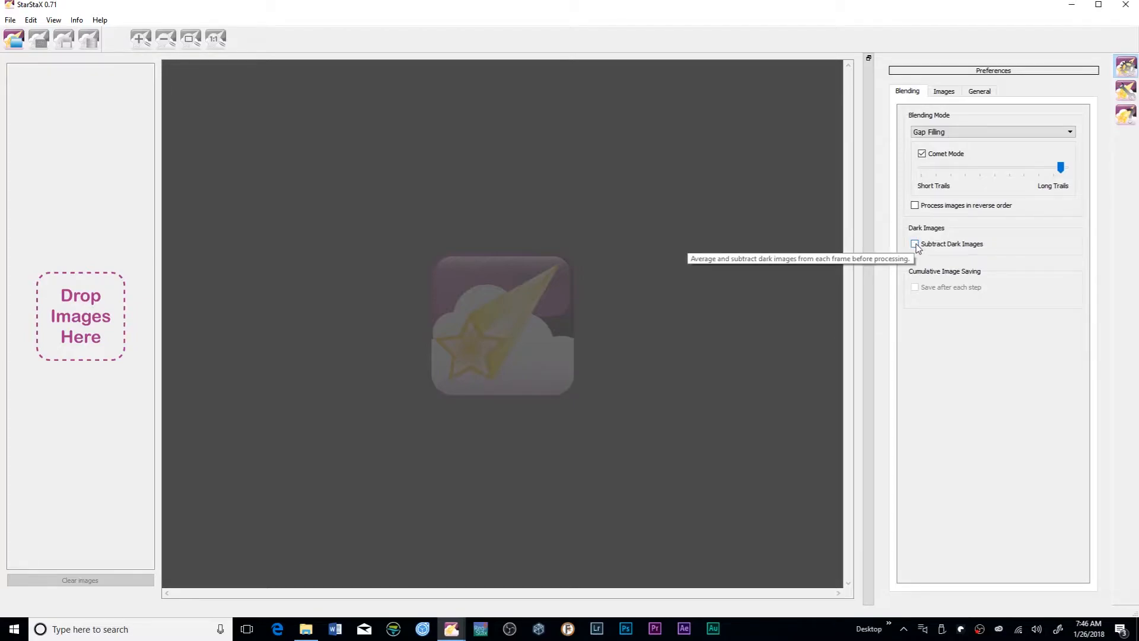
Step: Load all images from the desktop's New folder, D50_4707NIKON D500170927 through D50_4775NIKON D500170927, as the input images
click(14, 39)
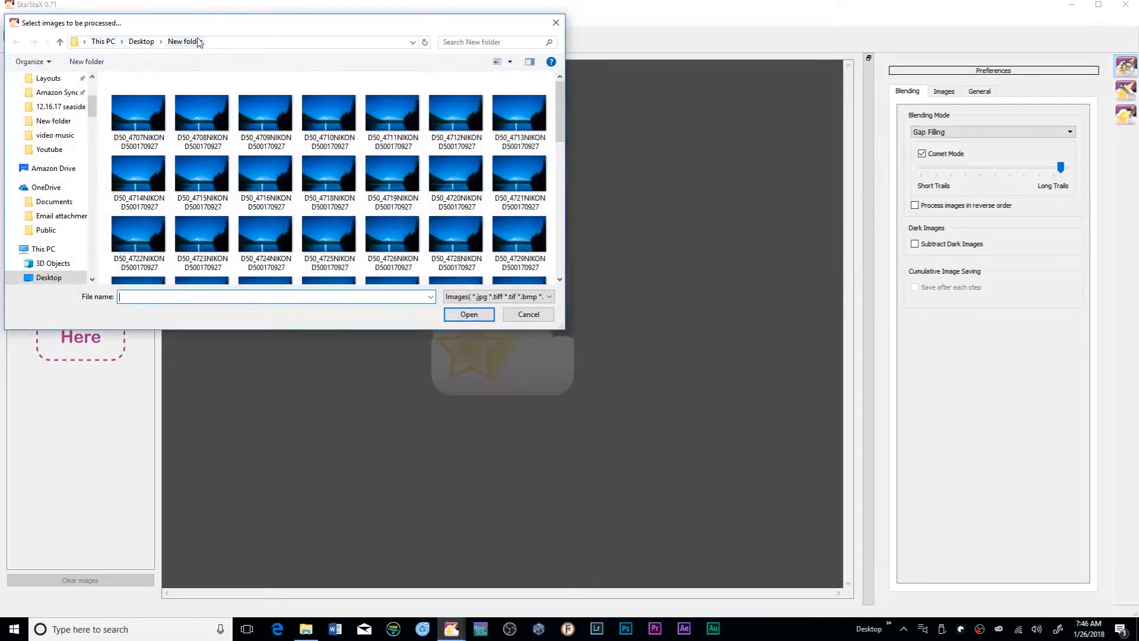
click(138, 114)
scroll(415, 237, down, 10)
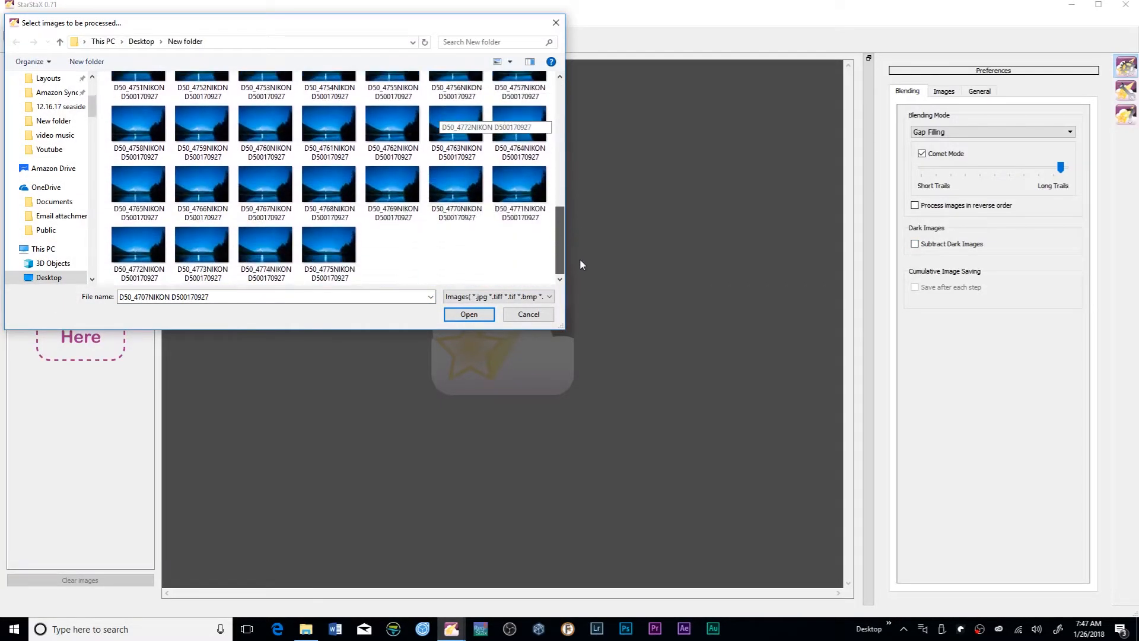
shift+click(332, 241)
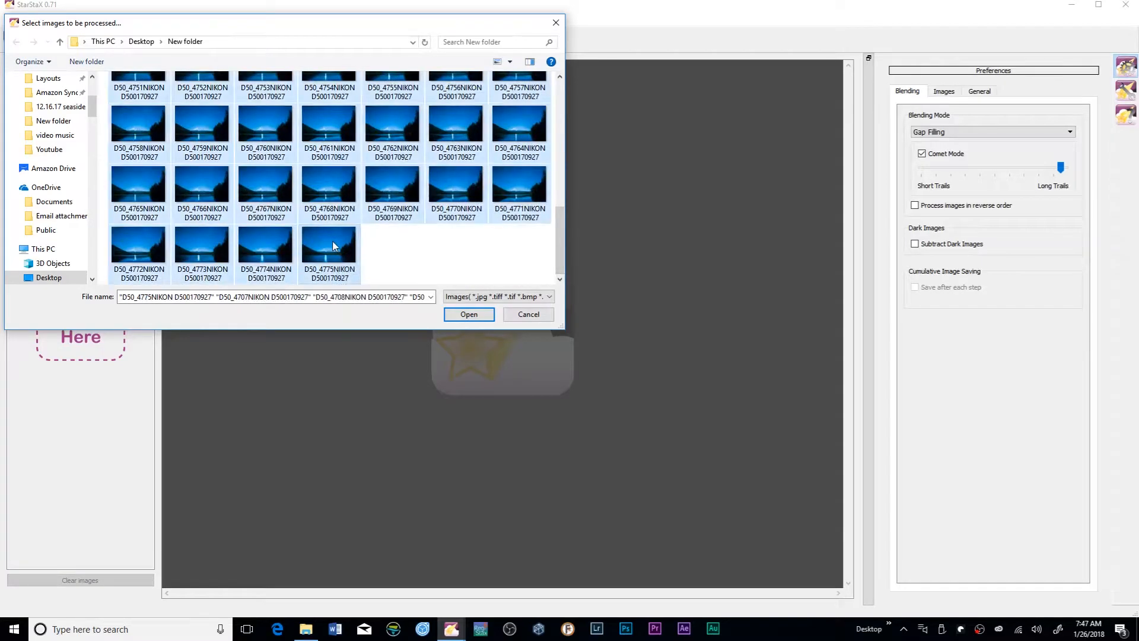
click(469, 314)
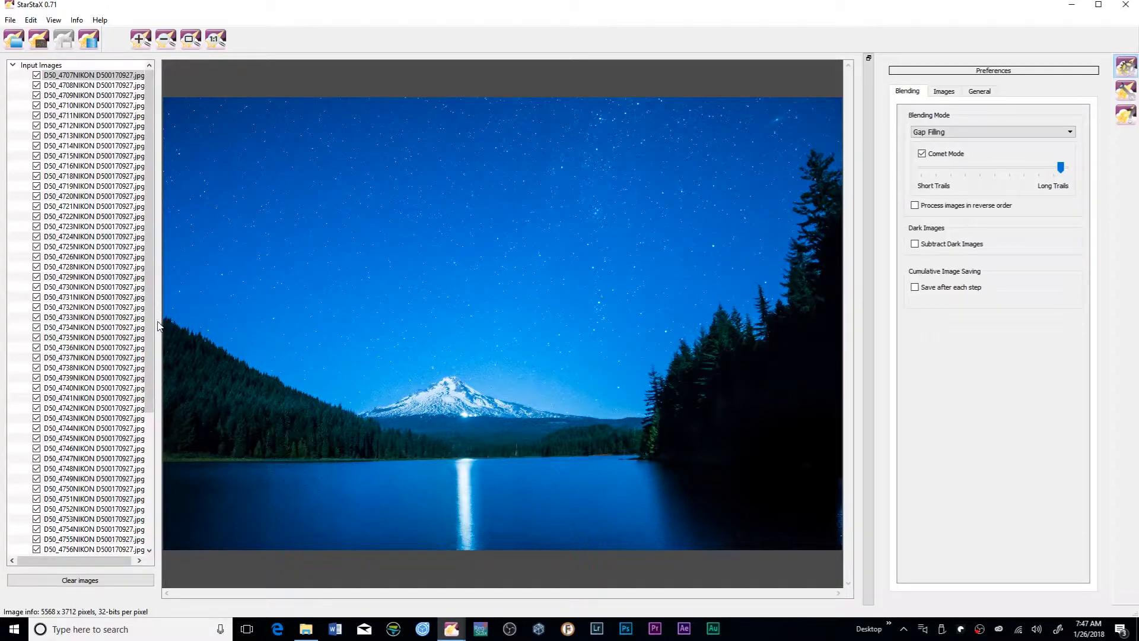
drag(148, 336, 437, 358)
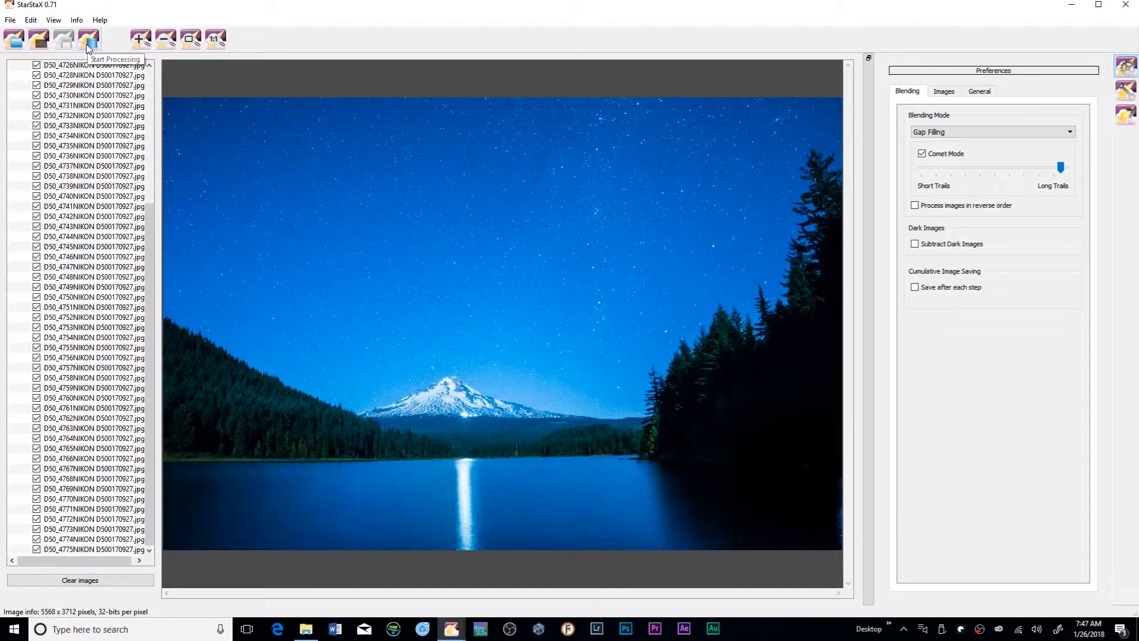
Step: Process the loaded input images into one star trail image without adding any dark images
click(42, 43)
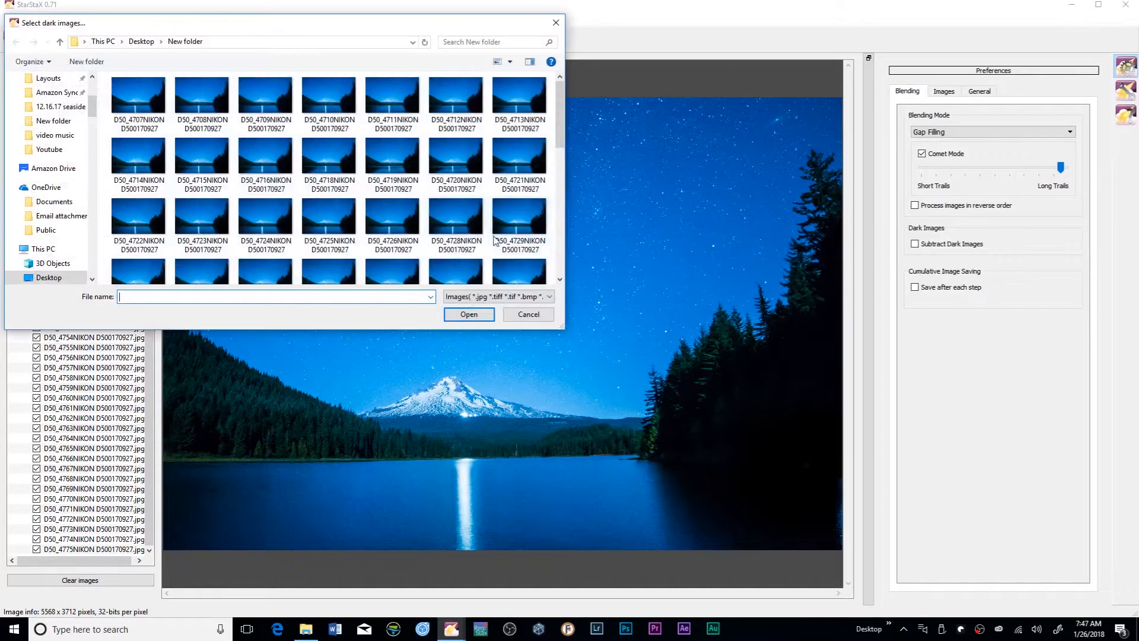
click(556, 23)
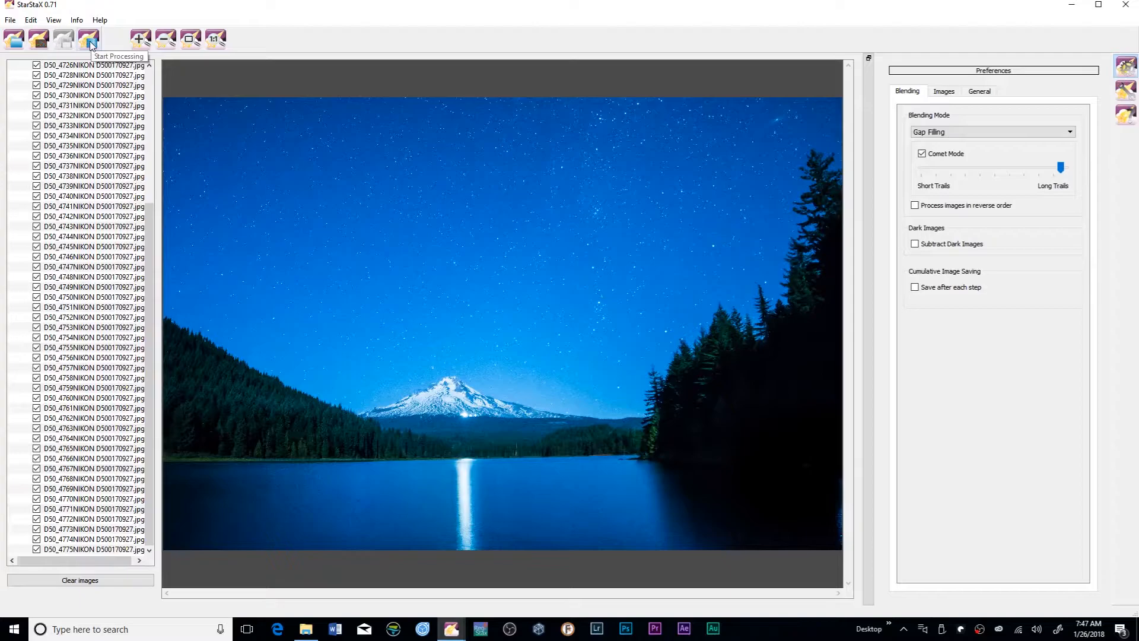
drag(152, 237, 166, 91)
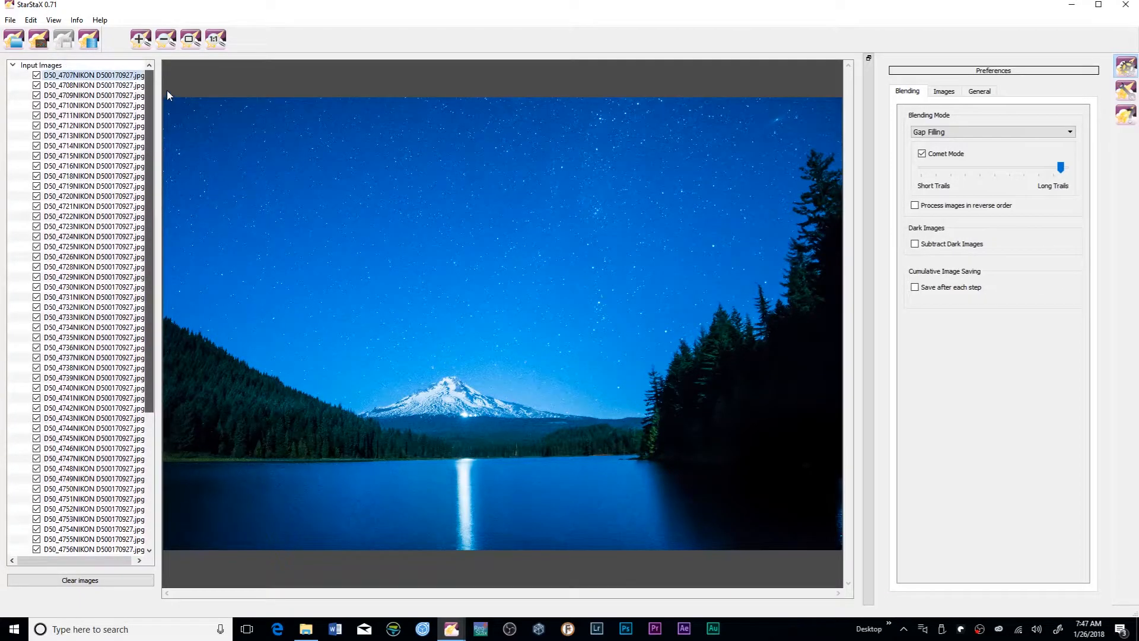
click(89, 39)
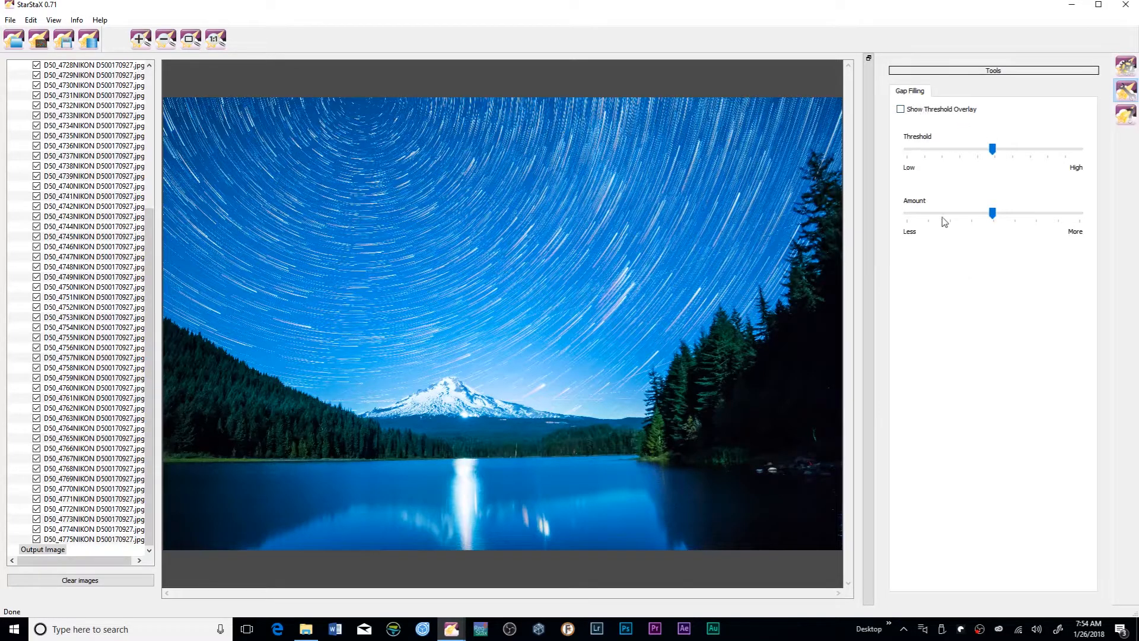
Step: Show the gap-filling threshold overlay and set the Threshold slightly below its High end, judging the trails above the mountain at actual size
click(900, 109)
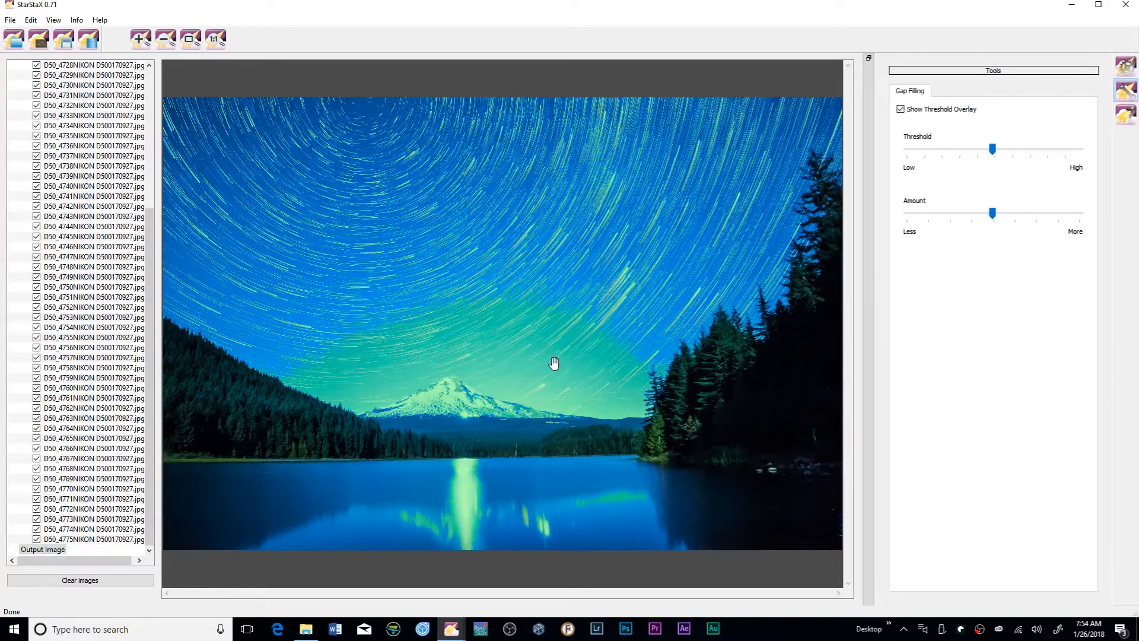
click(992, 151)
drag(993, 150, 1081, 150)
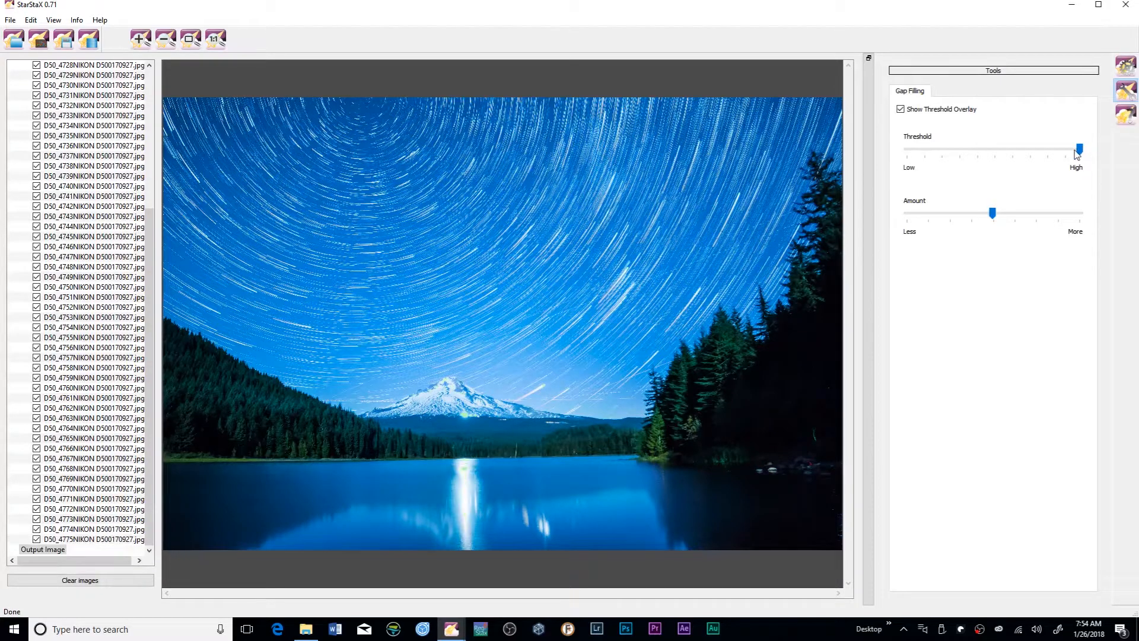
click(215, 39)
drag(633, 461, 722, 236)
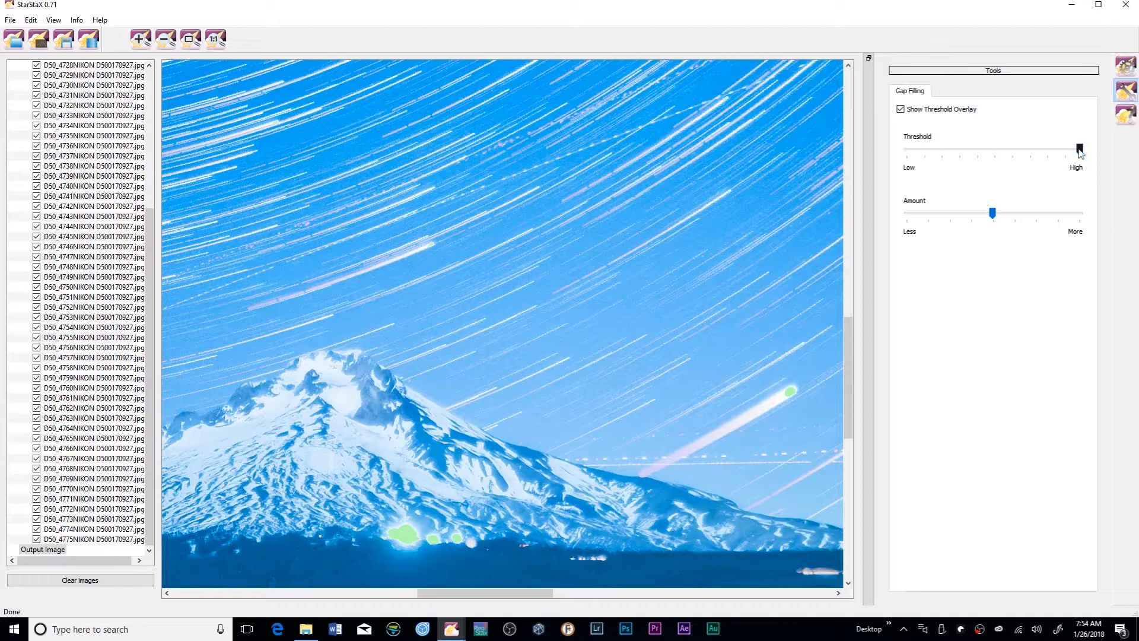
drag(1078, 149, 1056, 153)
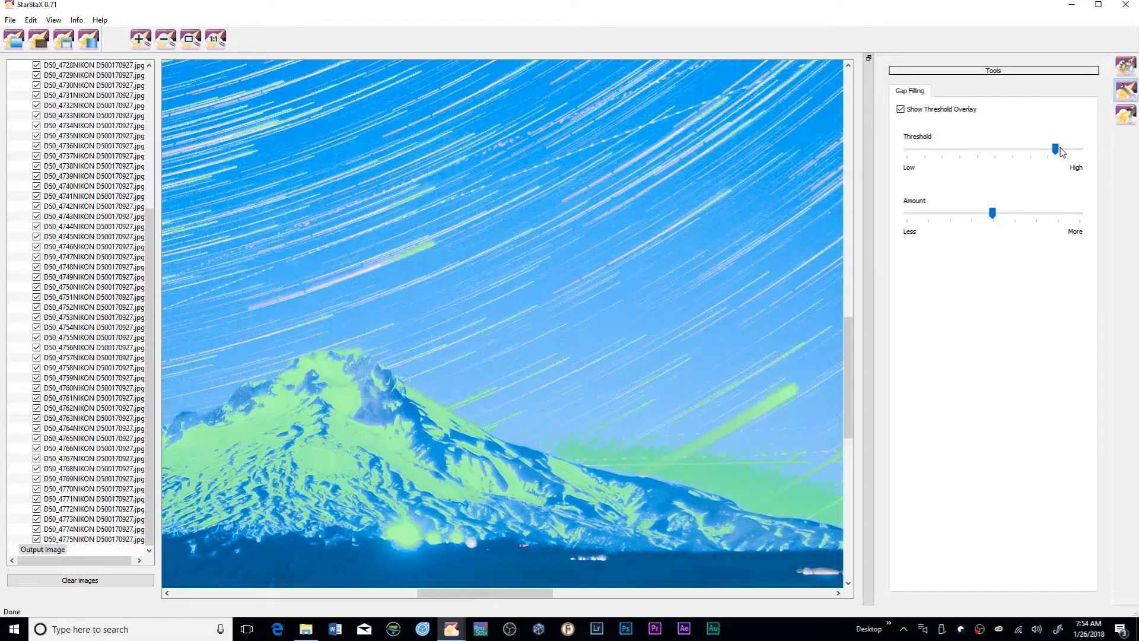
drag(1056, 151, 1066, 151)
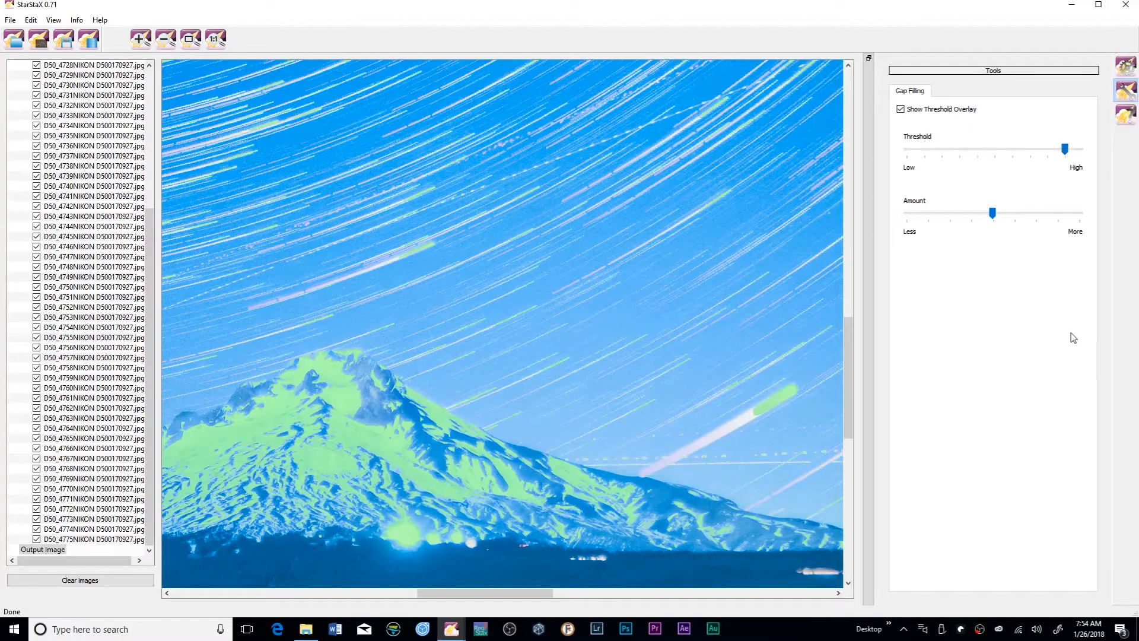
Step: Set the gap-filling Amount to its maximum at the More end and hide the threshold overlay
drag(992, 213, 1122, 203)
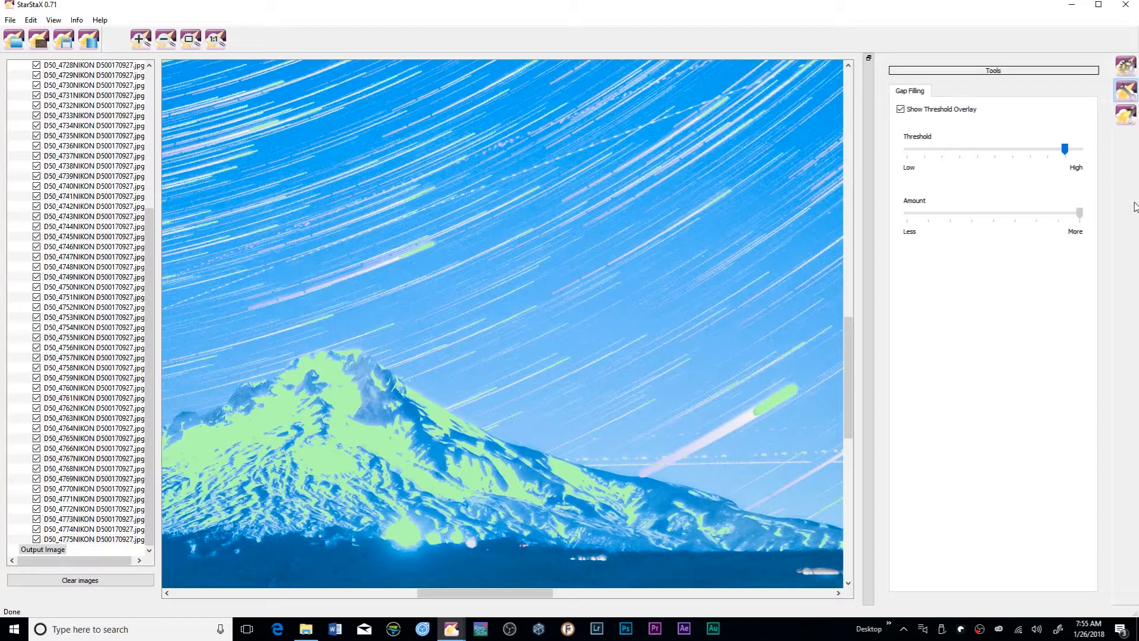
drag(1079, 212, 926, 220)
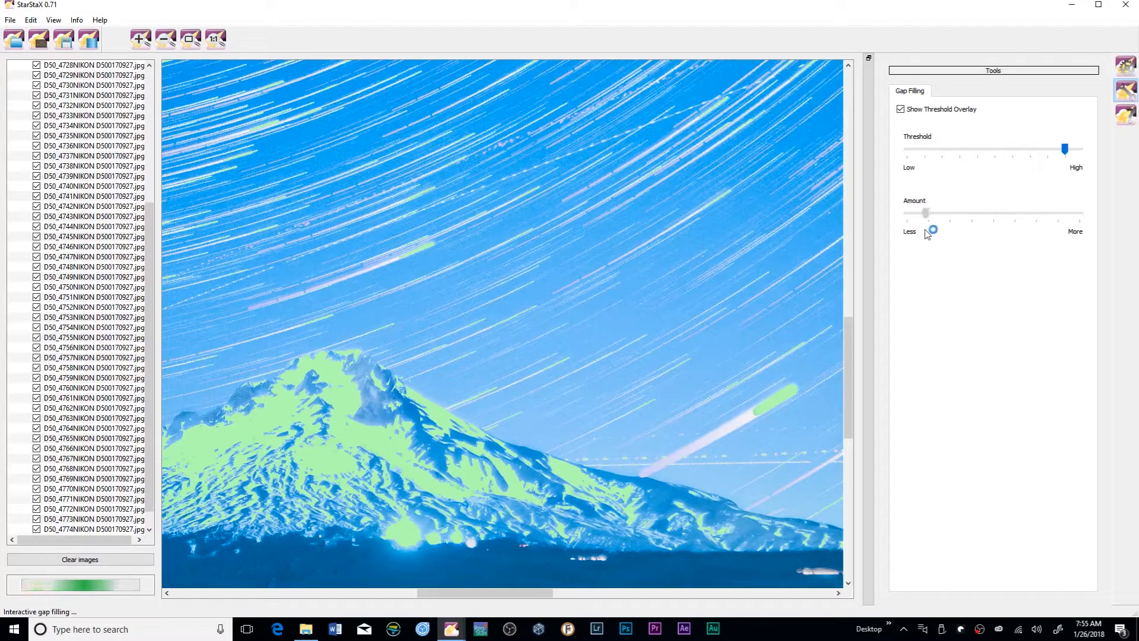
drag(763, 374, 501, 237)
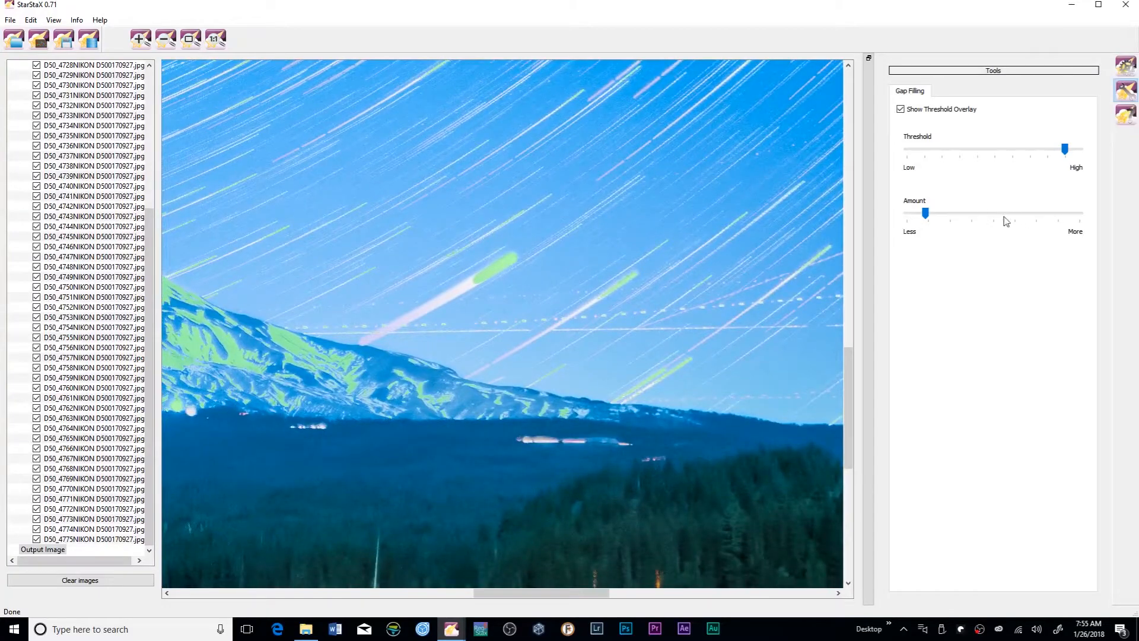
drag(923, 213, 1107, 217)
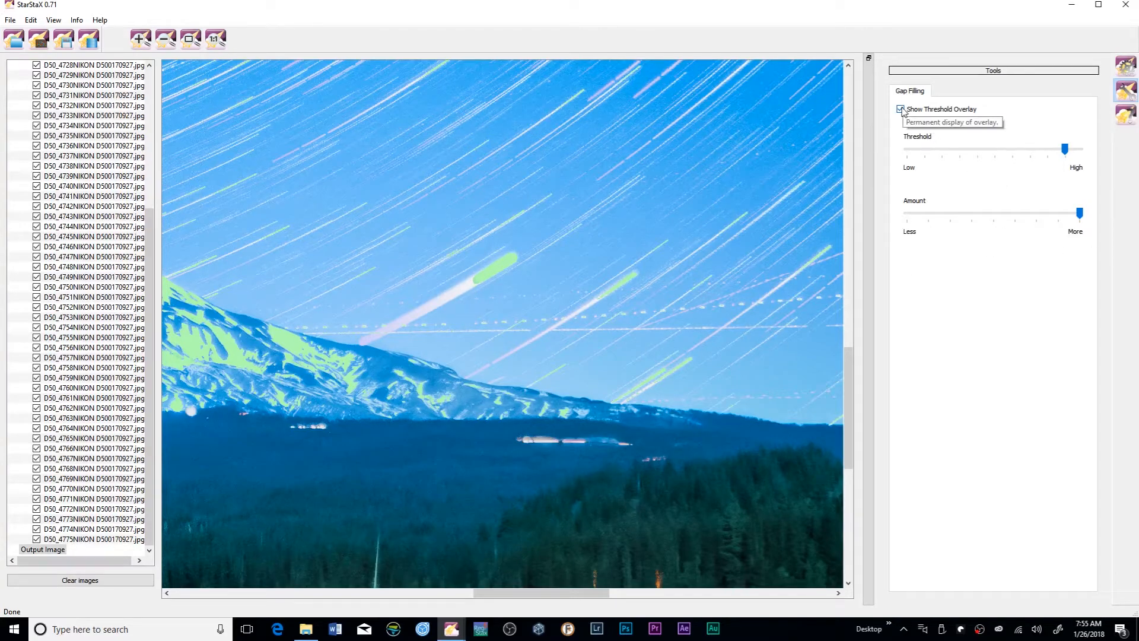
click(900, 110)
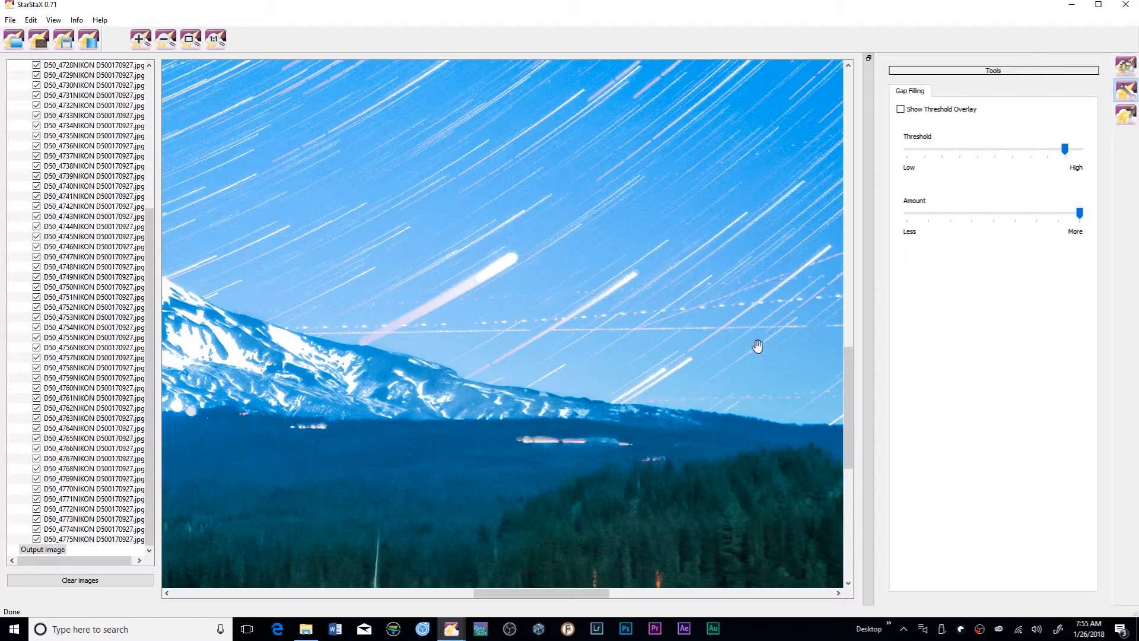
click(191, 40)
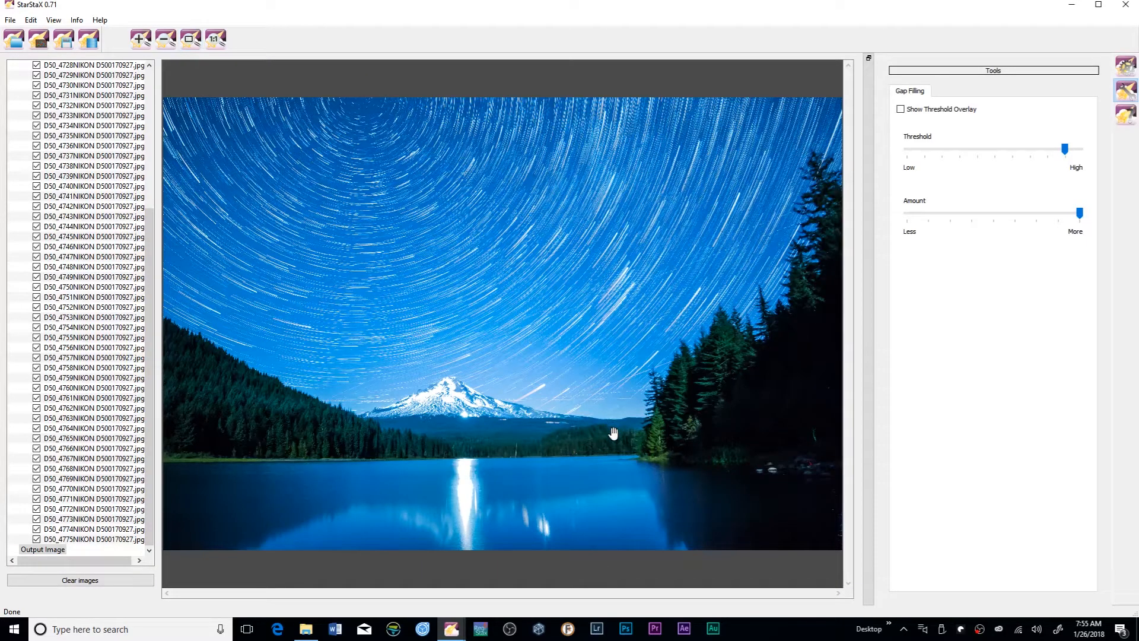
Step: Save the gap-filled star trail image to the Desktop as "trillium star trails", replacing the existing file of that name
click(70, 41)
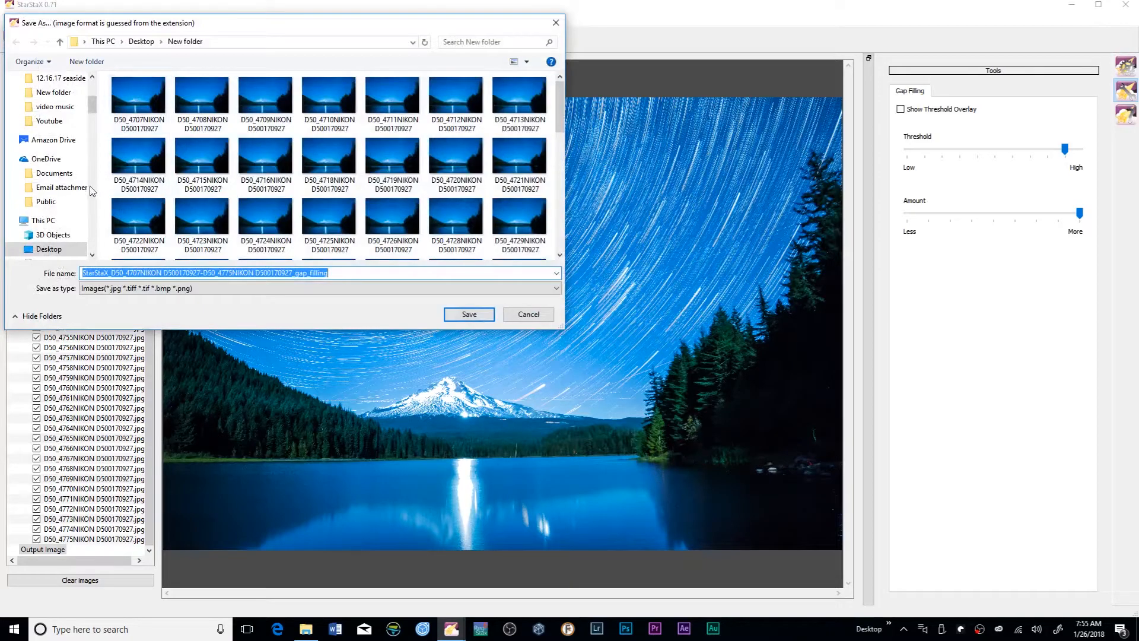
click(59, 249)
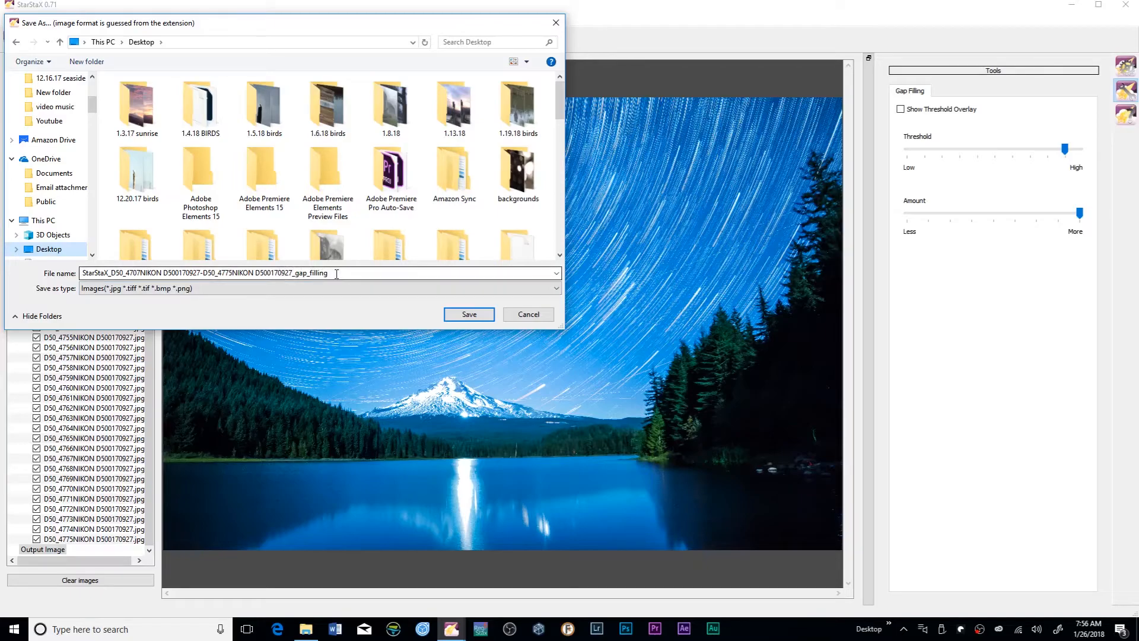
key(ctrl+a)
key(BackSpace)
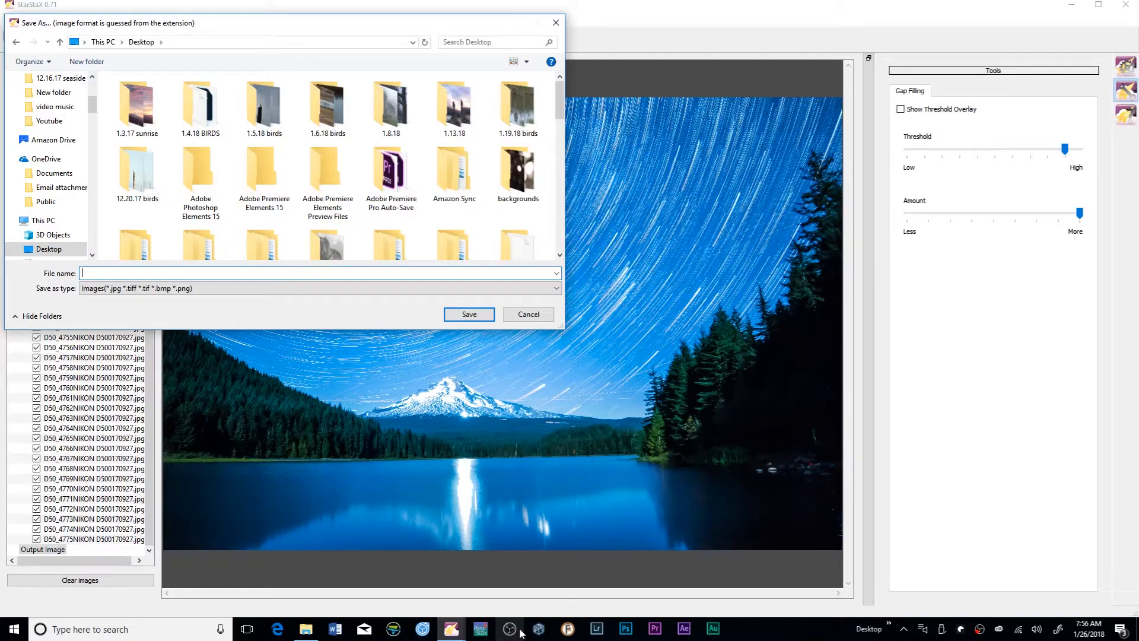
text(trillium)
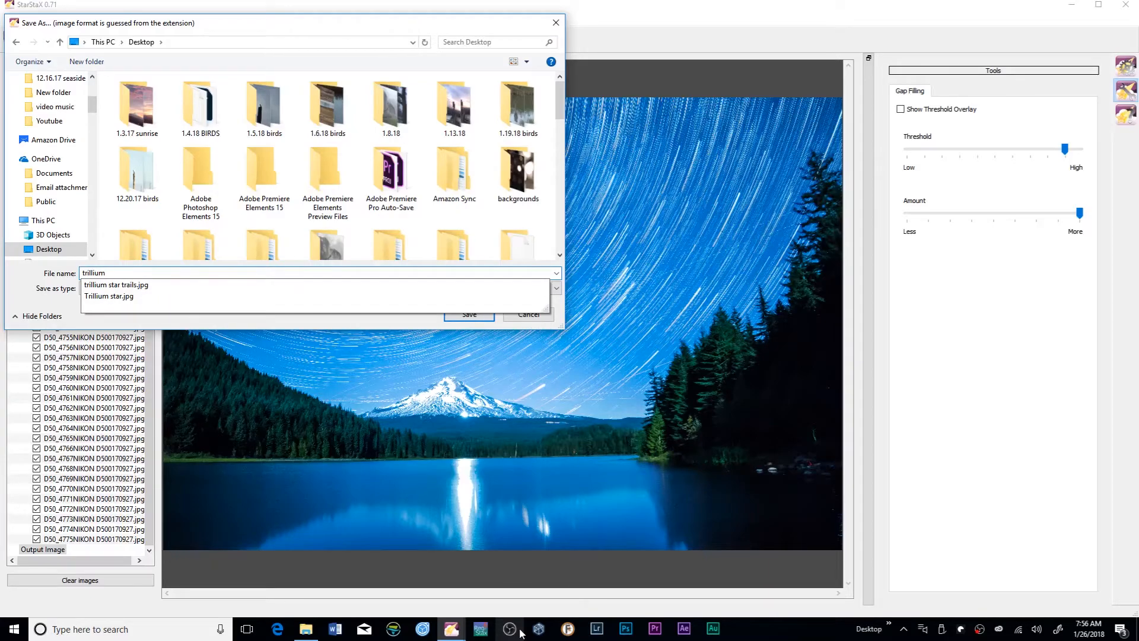
text( star trails)
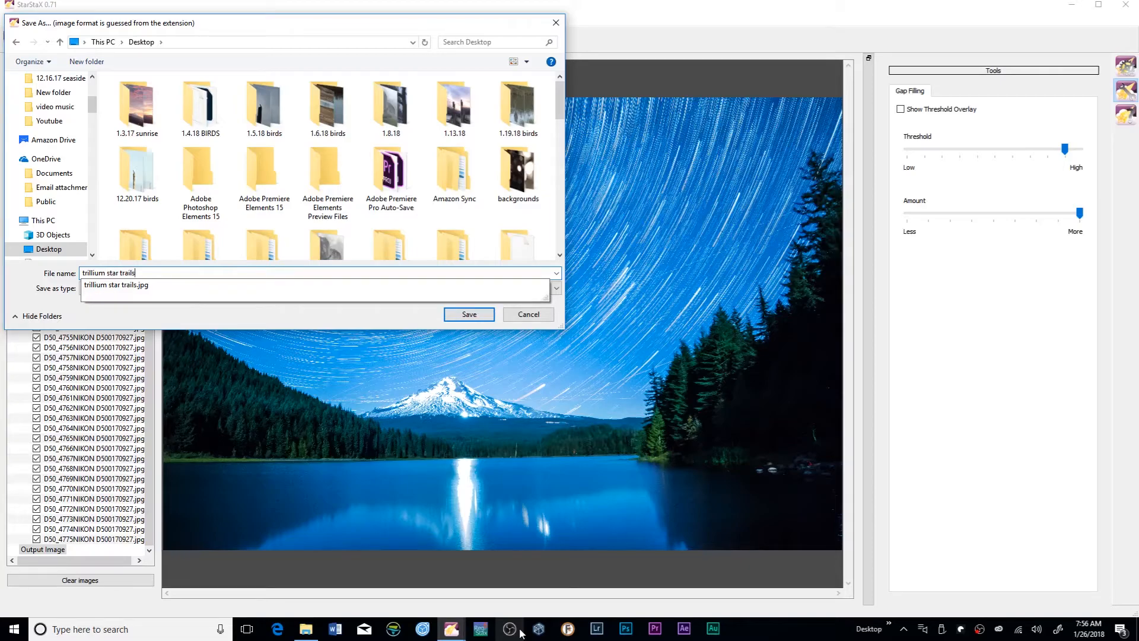
key(Return)
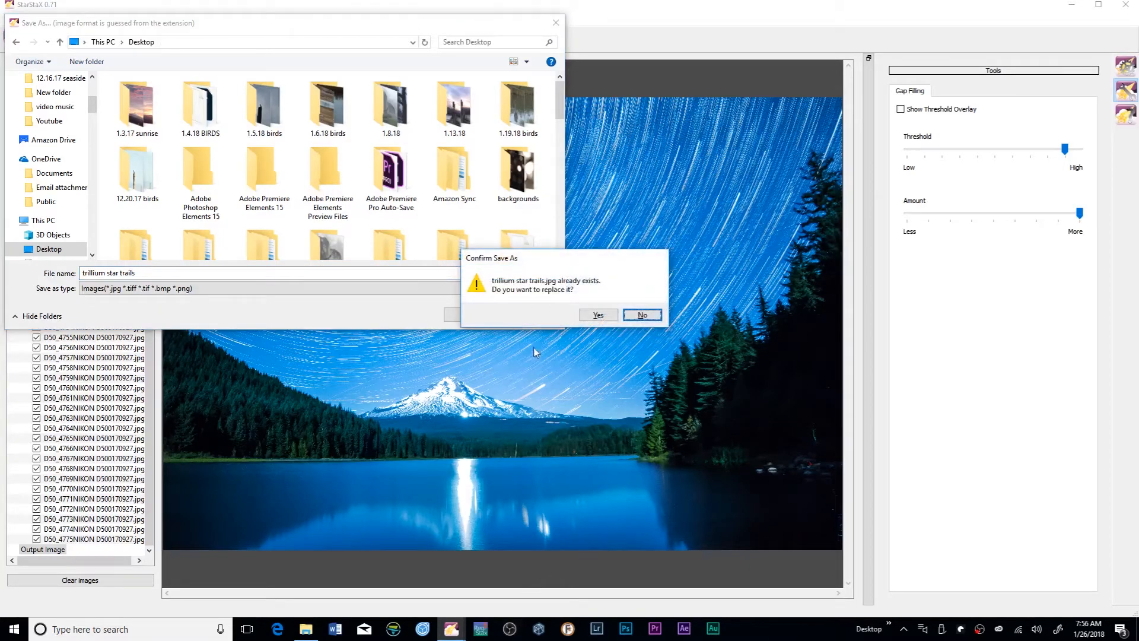
click(598, 315)
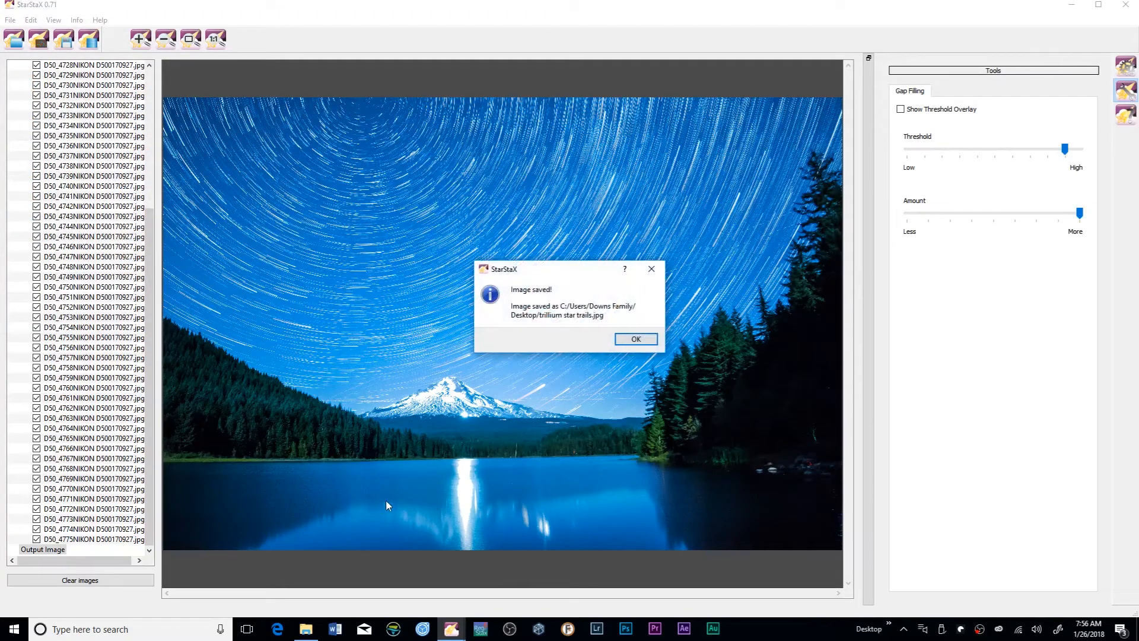
click(636, 339)
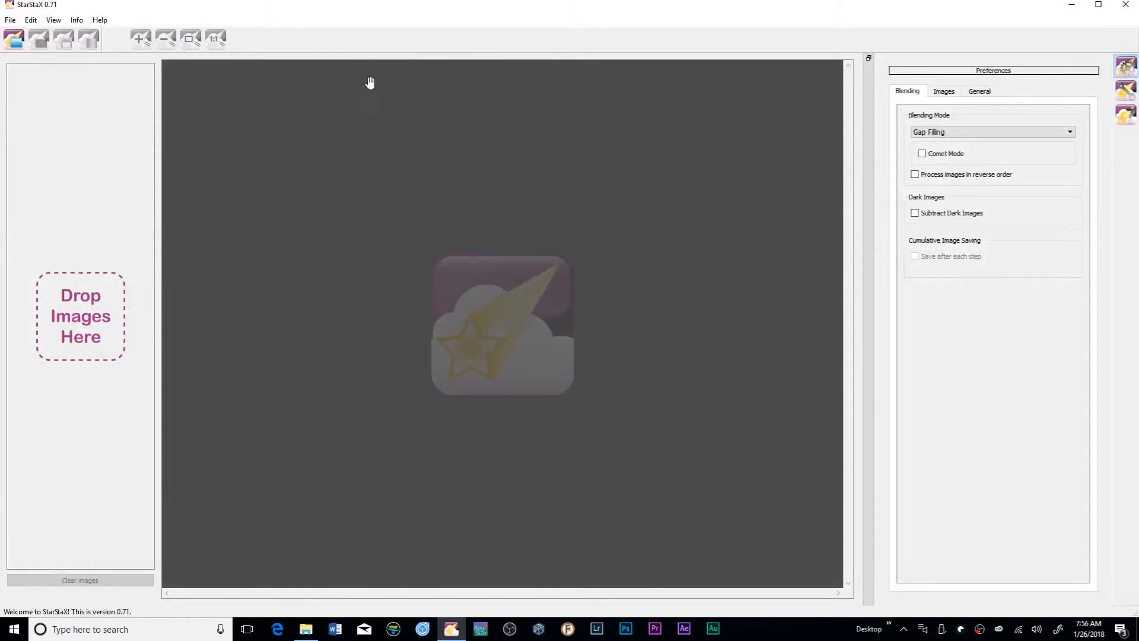
Step: Close StarStaX and open the saved "trillium star trails" image from the desktop in Photos
click(1125, 5)
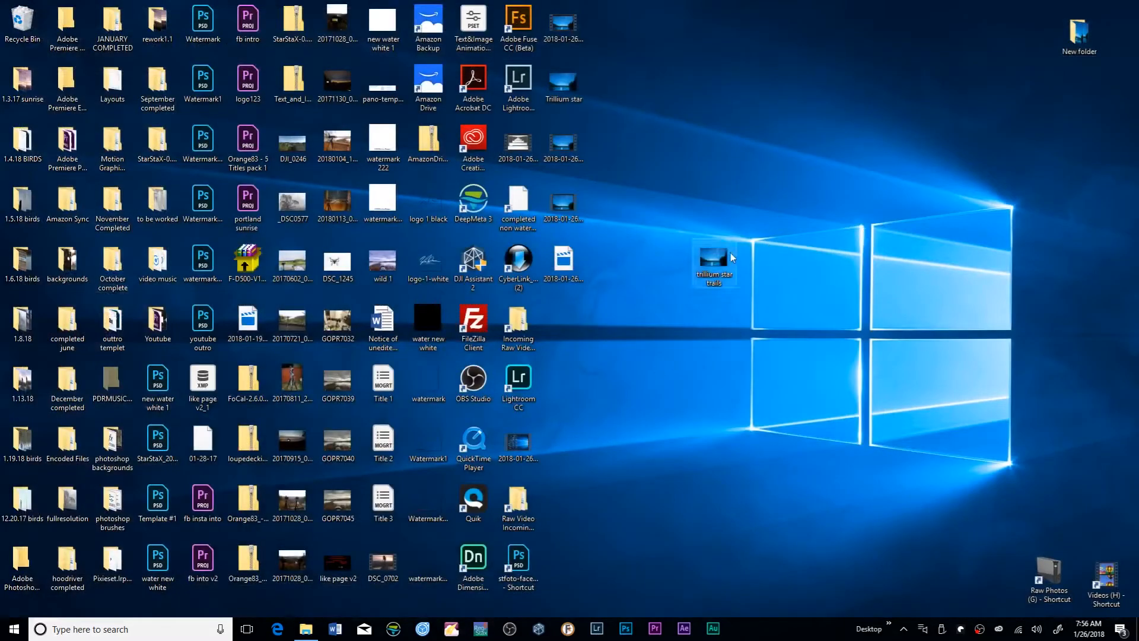
double_click(714, 264)
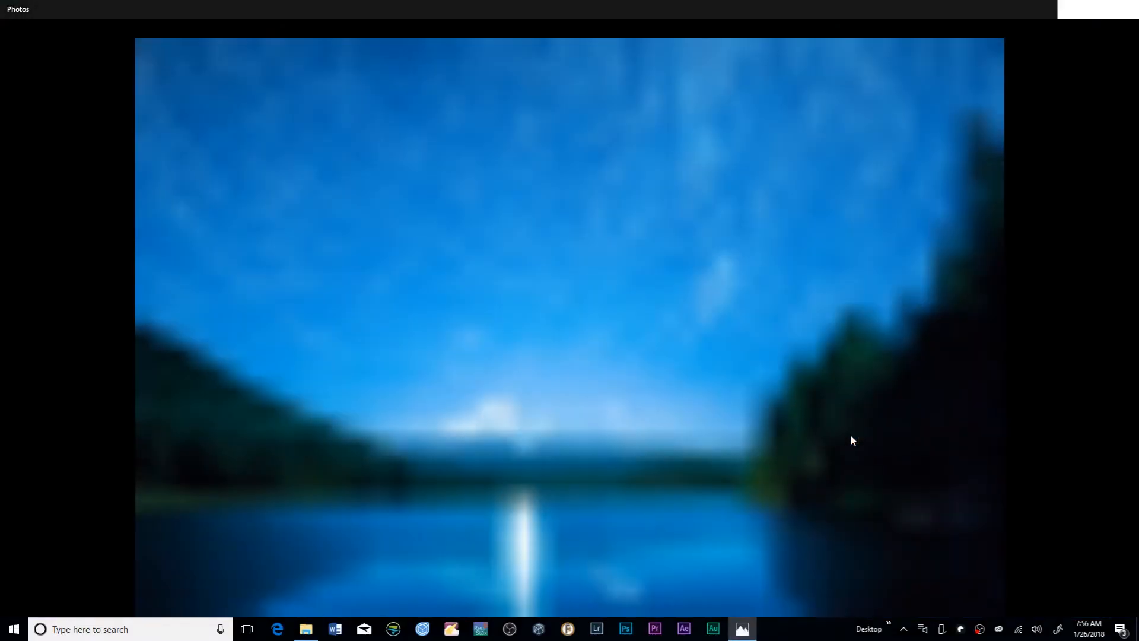